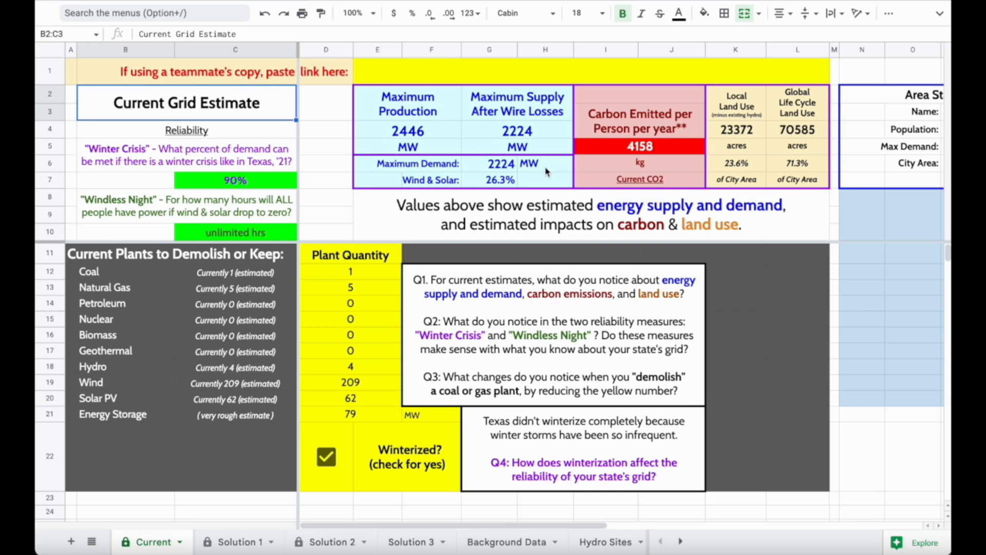
Step: Try editing protected cell L14 on Current, cancel the warning, and go to Solution 1
{"action": "scroll", "coordinate": [180, 497], "scroll_direction": "down", "scroll_amount": 2}
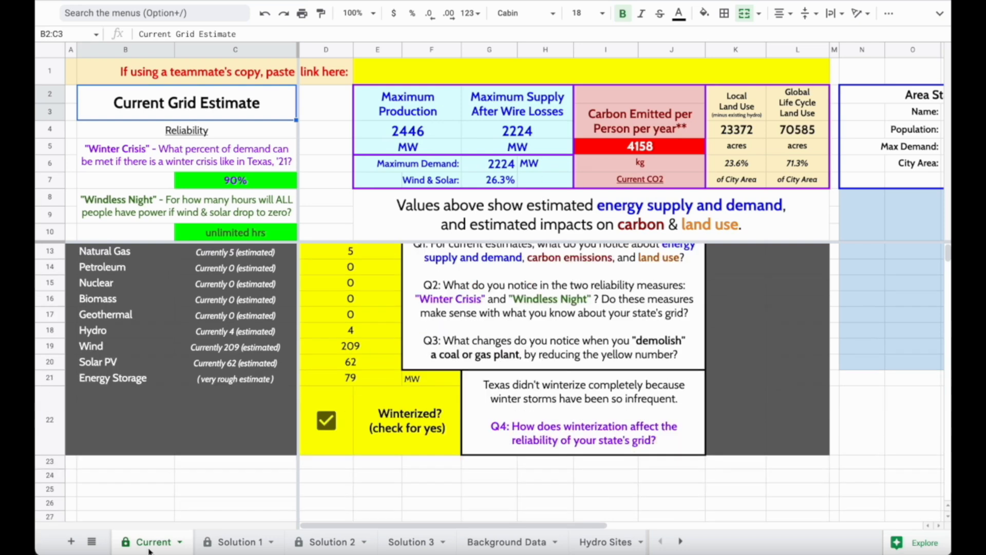
{"action": "scroll", "coordinate": [346, 414], "scroll_direction": "up", "scroll_amount": 2}
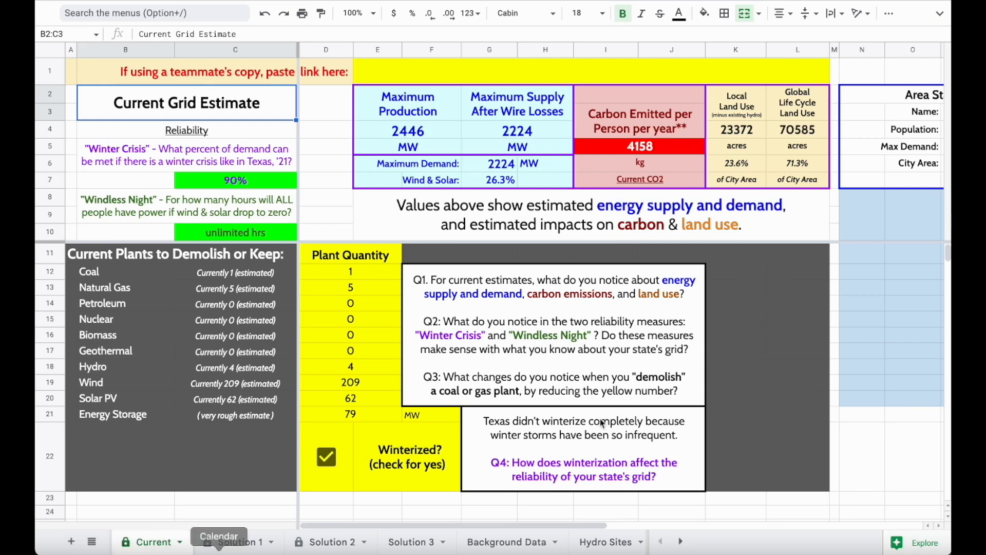
{"action": "double_click", "coordinate": [788, 304]}
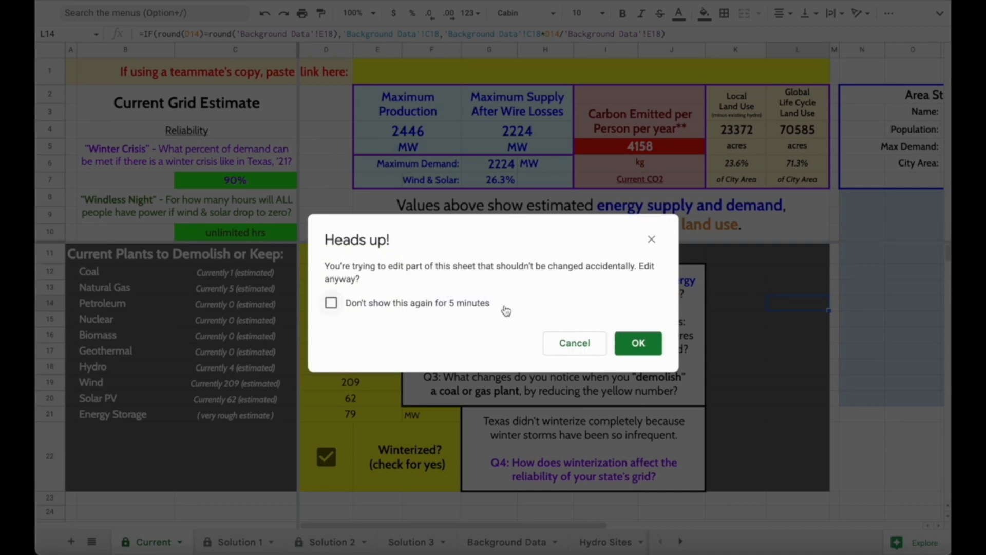
{"action": "left_click", "coordinate": [562, 345]}
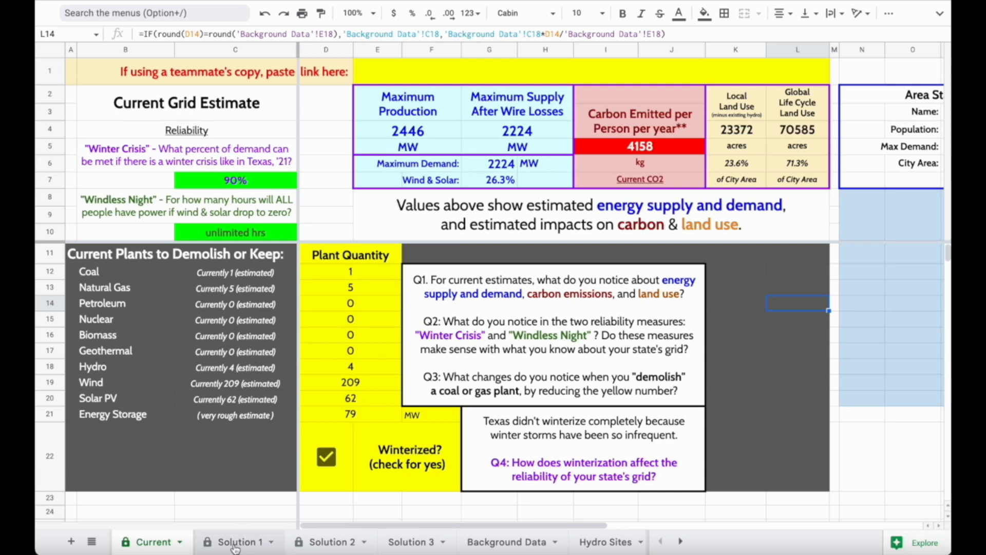
{"action": "left_click", "coordinate": [235, 545]}
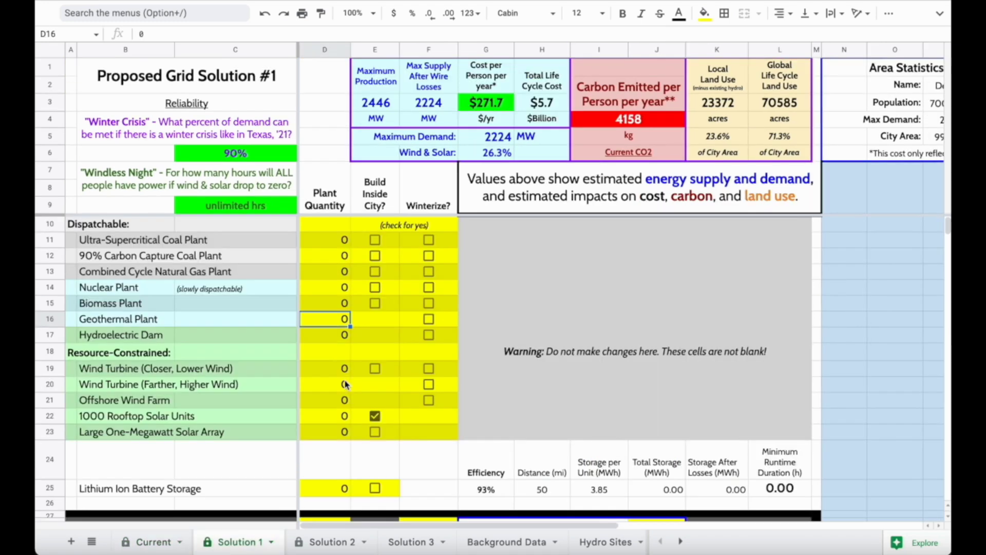
Step: Set the current Coal plant quantity in D29 to 0
{"action": "scroll", "coordinate": [351, 396], "scroll_direction": "down", "scroll_amount": 5}
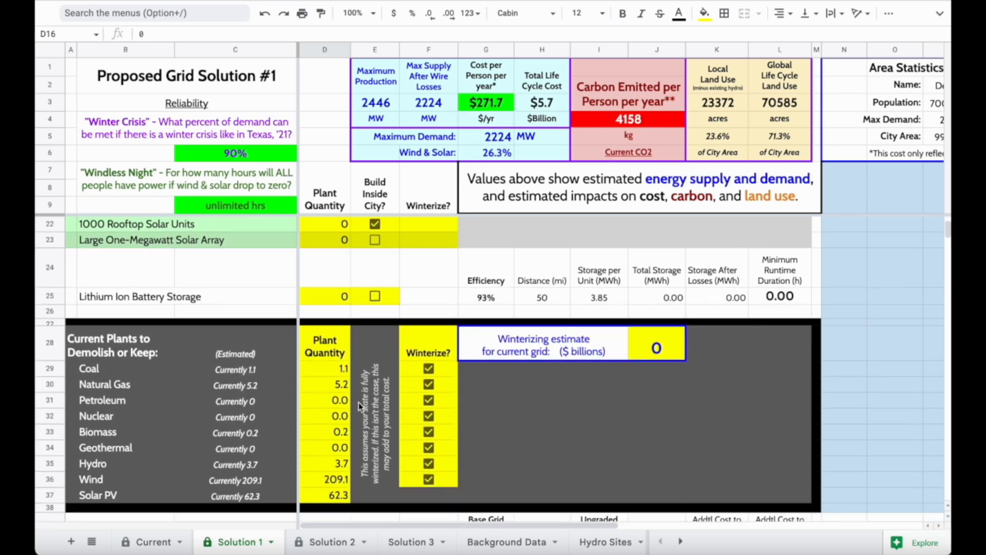
{"action": "scroll", "coordinate": [358, 402], "scroll_direction": "up", "scroll_amount": 1}
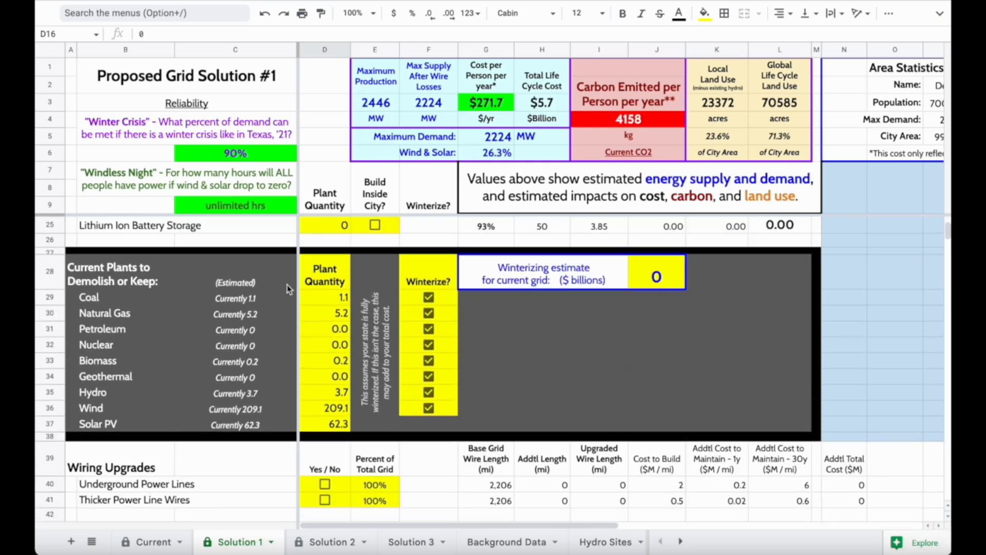
{"action": "left_click", "coordinate": [337, 301]}
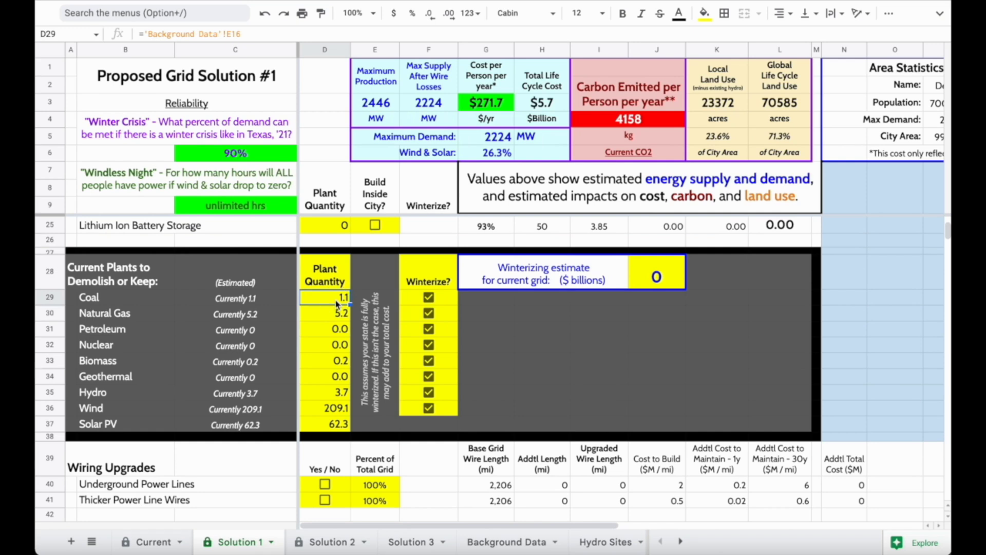
{"action": "type", "text": "0"}
{"action": "key", "text": "Return"}
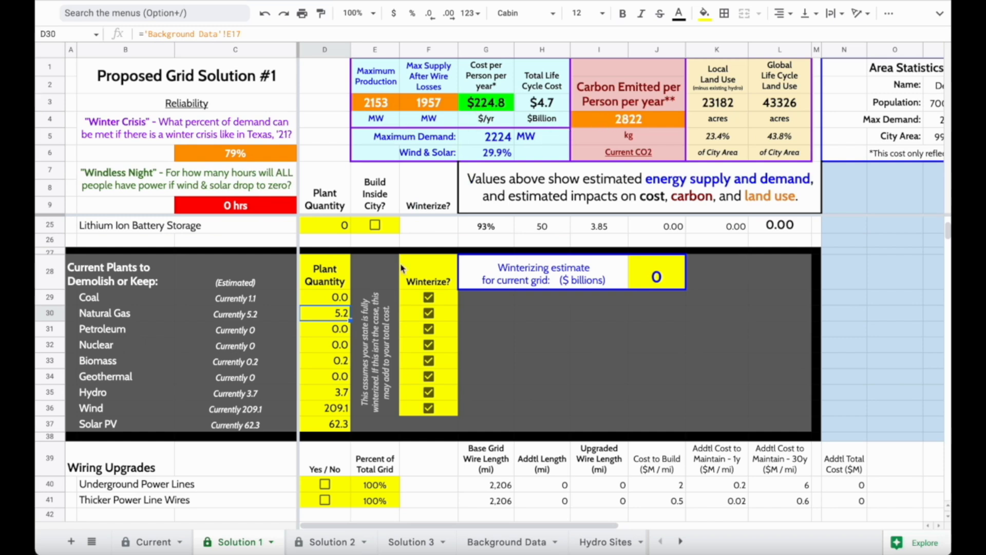
{"action": "scroll", "coordinate": [330, 337], "scroll_direction": "up", "scroll_amount": 5}
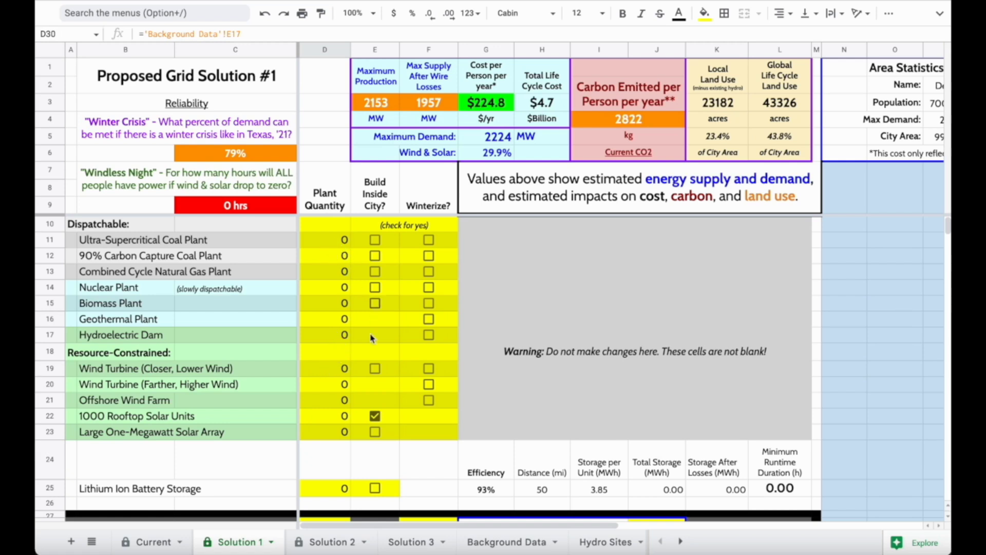
{"action": "left_click", "coordinate": [336, 369]}
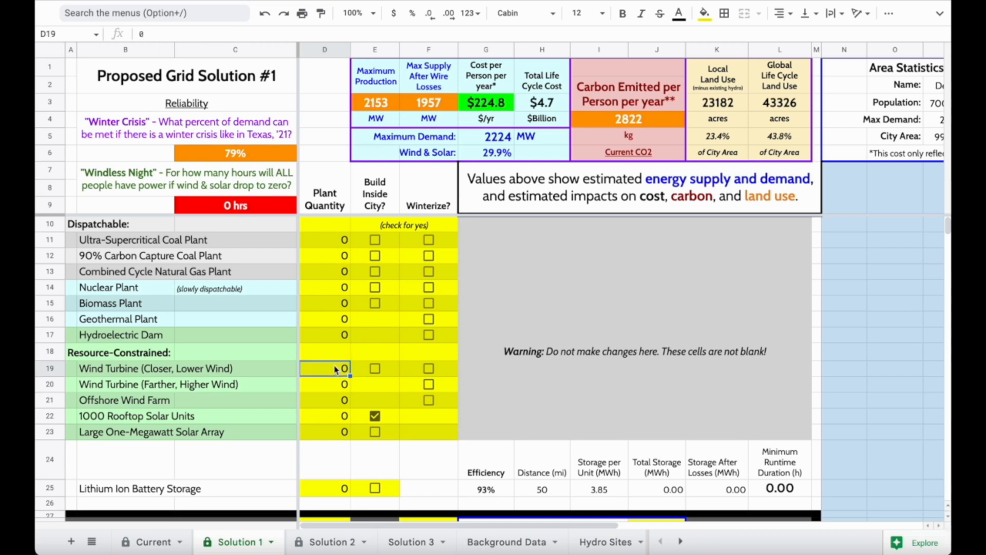
{"action": "left_click", "coordinate": [342, 257]}
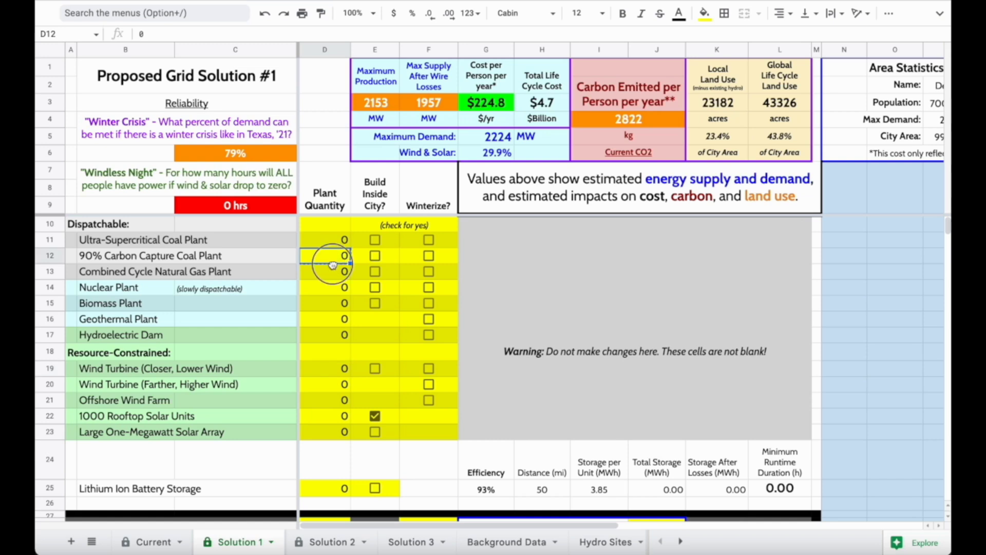
{"action": "left_click", "coordinate": [331, 275]}
{"action": "type", "text": "2"}
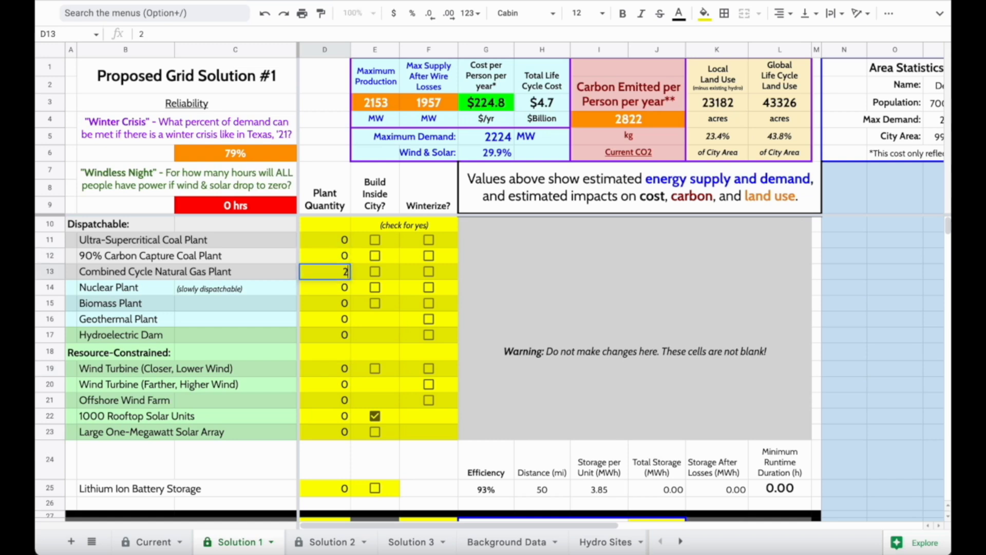
{"action": "key", "text": "Tab"}
{"action": "key", "text": "Left"}
{"action": "type", "text": "0"}
{"action": "key", "text": "Return"}
{"action": "key", "text": "Down"}
{"action": "key", "text": "Down"}
{"action": "key", "text": "Down"}
{"action": "key", "text": "Down"}
{"action": "key", "text": "Down"}
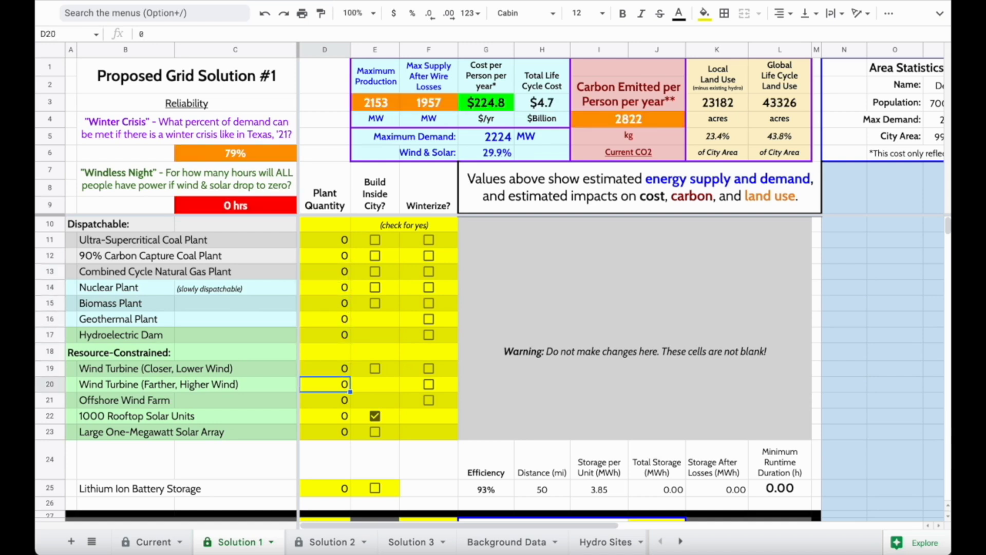
{"action": "type", "text": "500"}
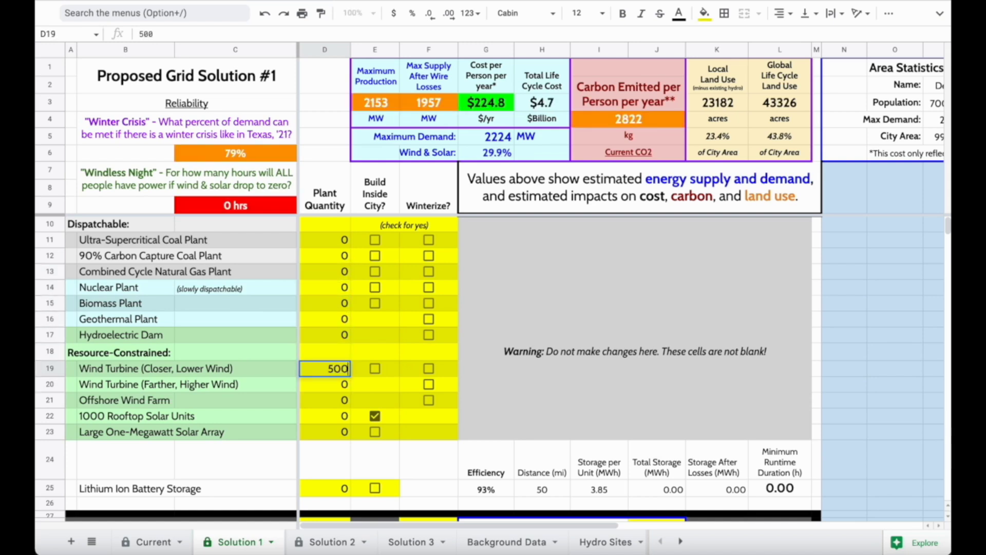
{"action": "key", "text": "Tab"}
{"action": "key", "text": "Left"}
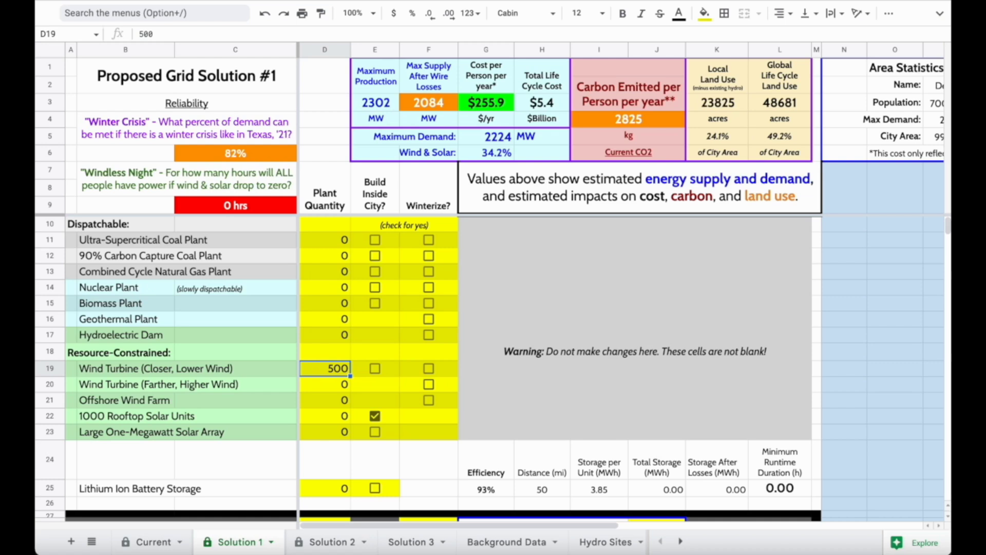
{"action": "left_click", "coordinate": [429, 369]}
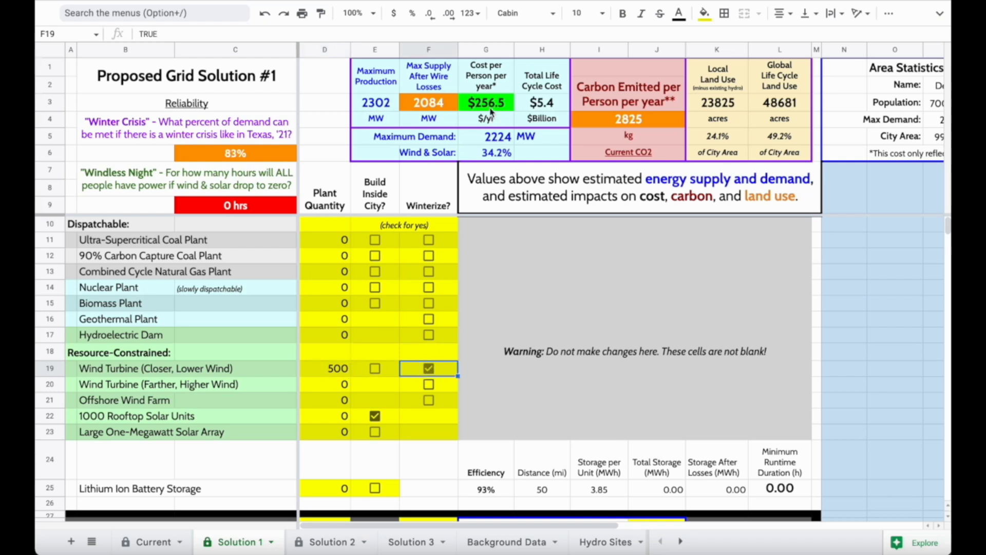
{"action": "left_click", "coordinate": [428, 368]}
{"action": "left_click", "coordinate": [429, 368]}
{"action": "left_click", "coordinate": [429, 369]}
Step: Undo the wind turbine entry, try 1 nuclear plant, and set it to build inside the city
{"action": "key", "text": "ctrl+z"}
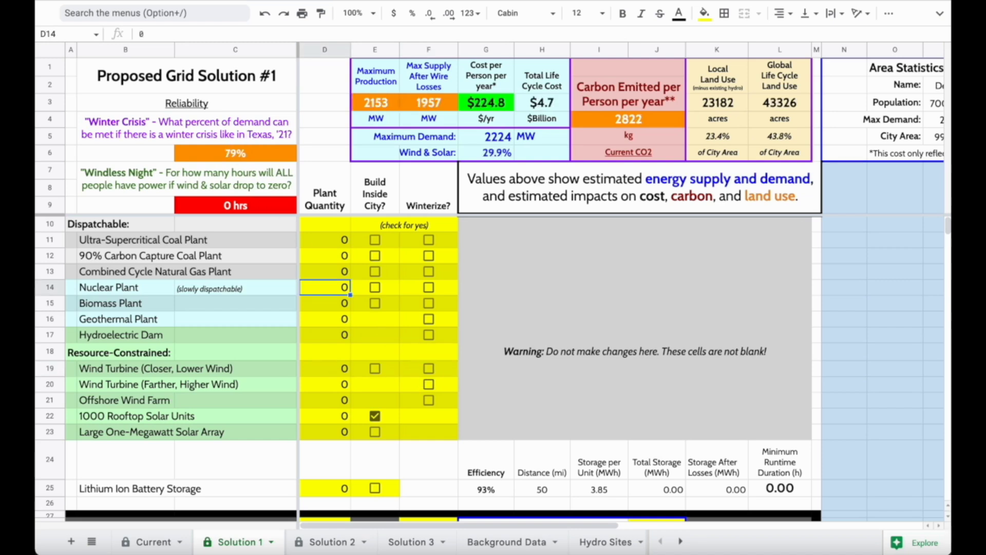
{"action": "type", "text": "1"}
{"action": "key", "text": "Tab"}
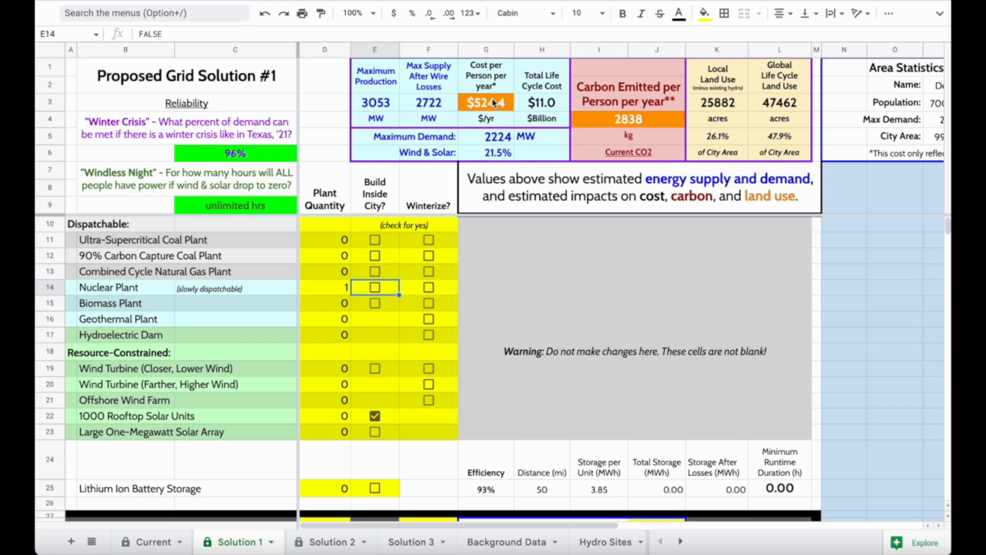
{"action": "left_click", "coordinate": [375, 288]}
{"action": "left_click", "coordinate": [375, 289]}
{"action": "left_click", "coordinate": [375, 290]}
{"action": "left_click", "coordinate": [375, 289]}
{"action": "left_click", "coordinate": [375, 289]}
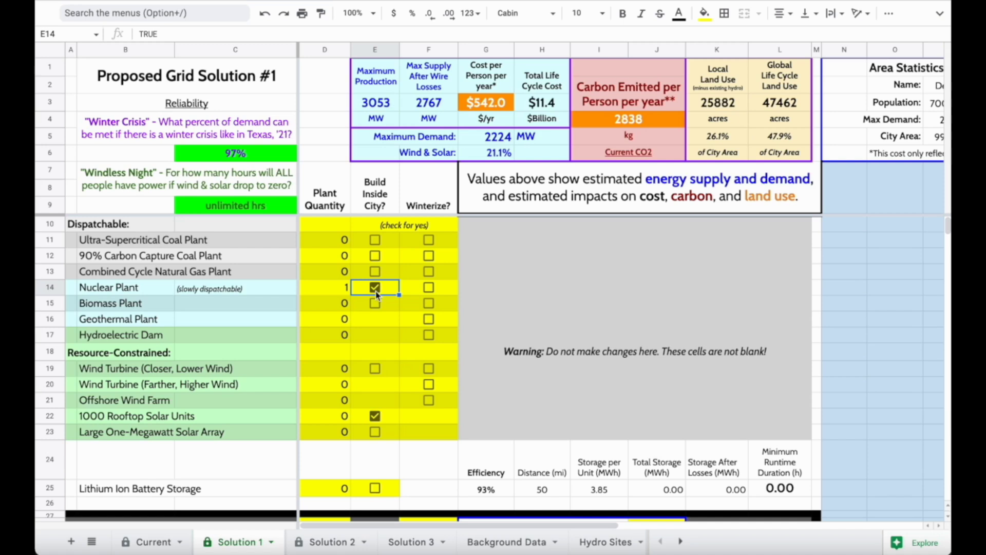
Step: Reset the nuclear plant quantity in D14 to 0
{"action": "left_click", "coordinate": [336, 287]}
{"action": "type", "text": "0"}
{"action": "key", "text": "Return"}
{"action": "key", "text": "Down"}
{"action": "key", "text": "Down"}
{"action": "key", "text": "Down"}
{"action": "key", "text": "Down"}
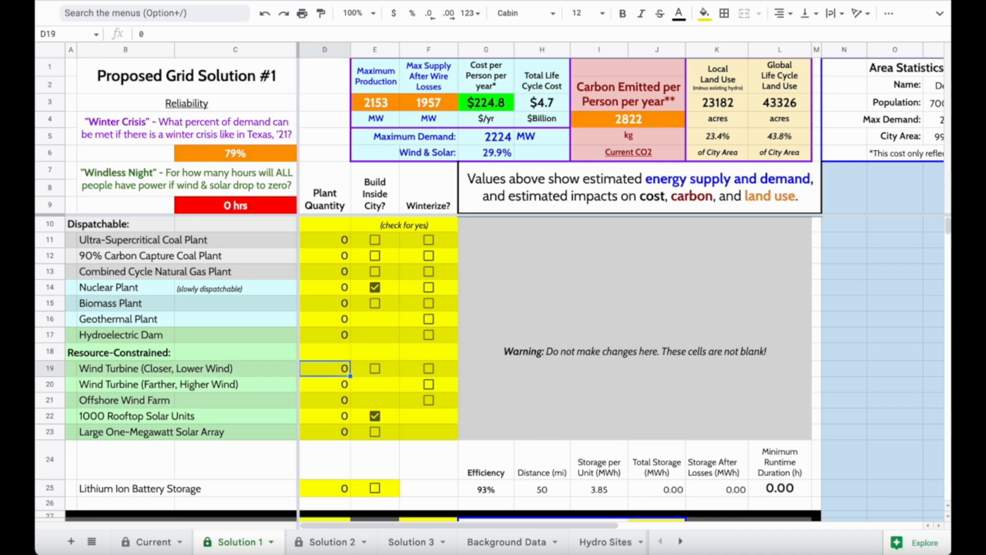
Step: Enter 500 farther wind turbines in D20 and 200 rooftop solar units in D22
{"action": "key", "text": "Down"}
{"action": "type", "text": "500"}
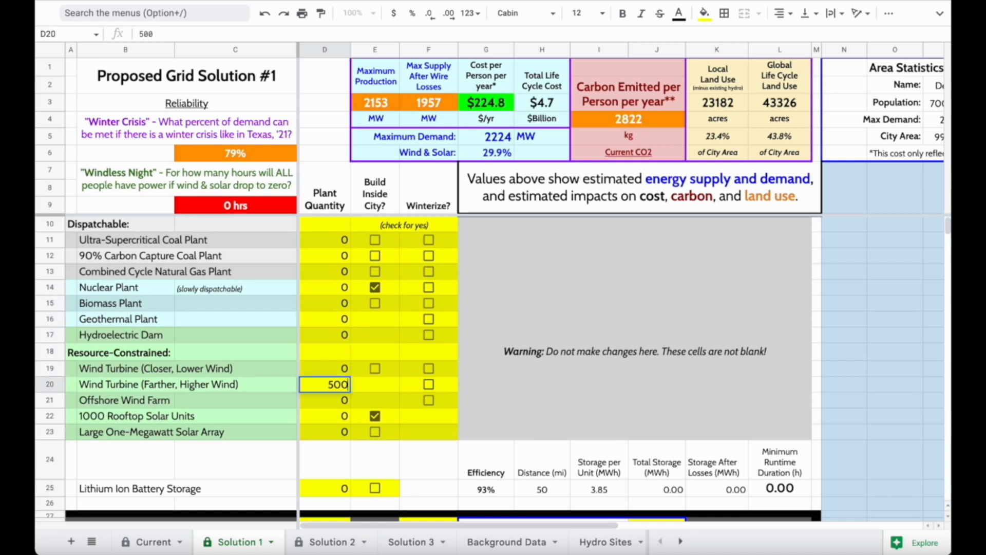
{"action": "key", "text": "Return"}
{"action": "key", "text": "Down"}
{"action": "type", "text": "200"}
{"action": "key", "text": "Return"}
Step: Enter 500 lithium ion batteries in D25
{"action": "scroll", "coordinate": [361, 345], "scroll_direction": "down", "scroll_amount": 1}
{"action": "scroll", "coordinate": [361, 345], "scroll_direction": "up", "scroll_amount": 1}
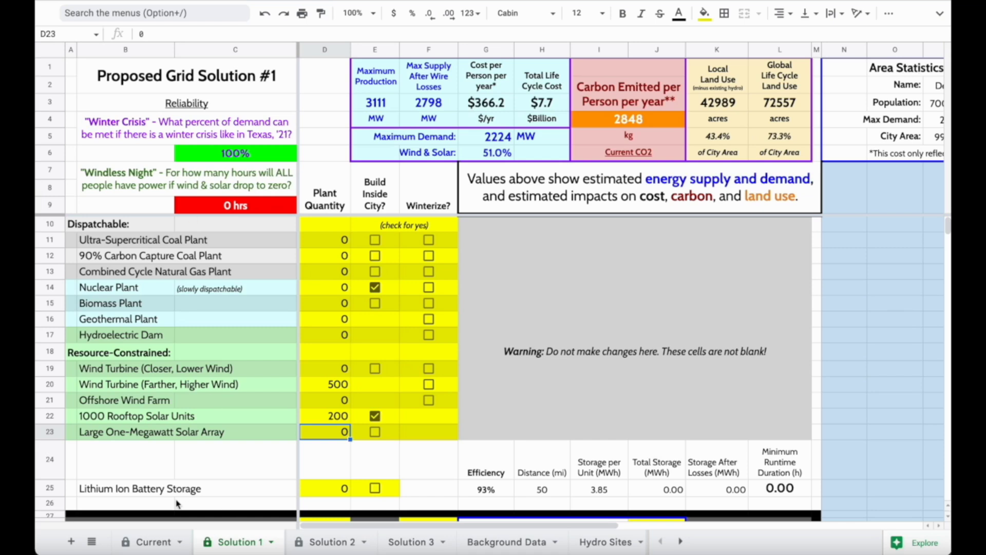
{"action": "left_click", "coordinate": [327, 492]}
{"action": "type", "text": "500"}
{"action": "key", "text": "Return"}
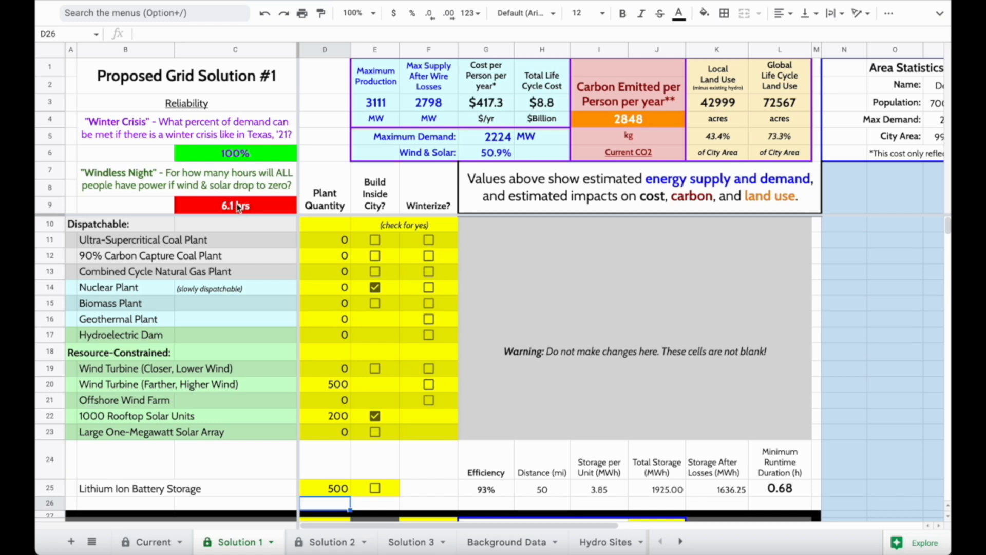
{"action": "scroll", "coordinate": [317, 438], "scroll_direction": "down", "scroll_amount": 8}
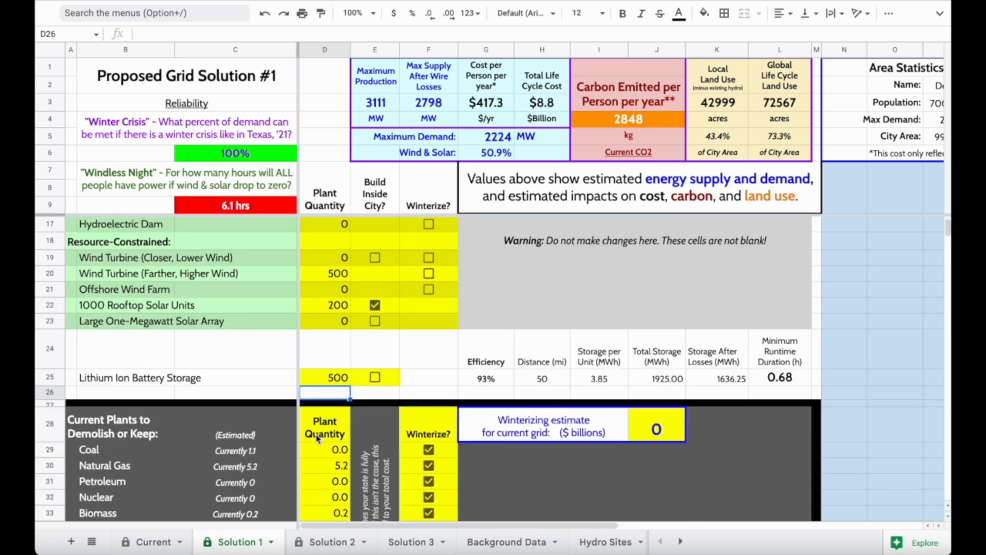
{"action": "scroll", "coordinate": [317, 438], "scroll_direction": "down", "scroll_amount": 2}
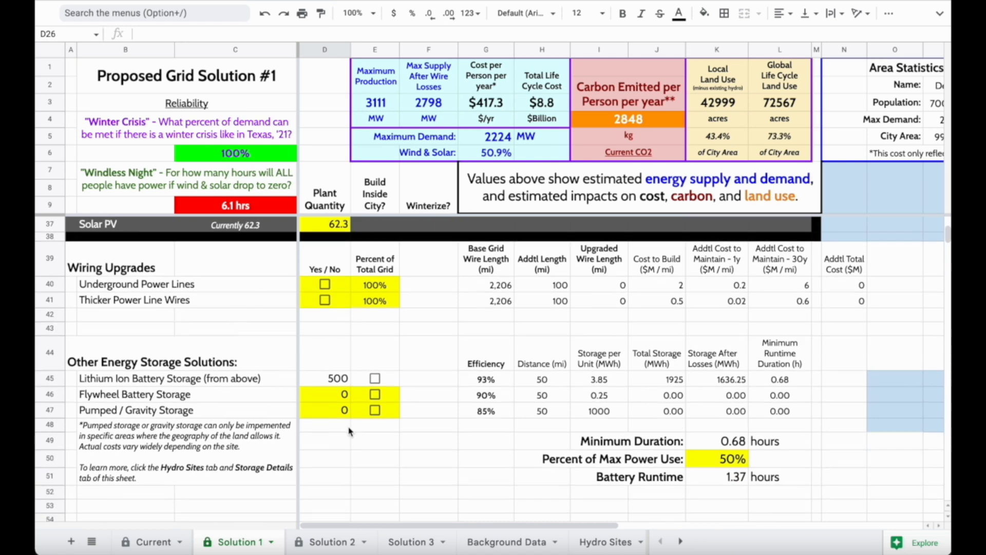
{"action": "left_click", "coordinate": [335, 395]}
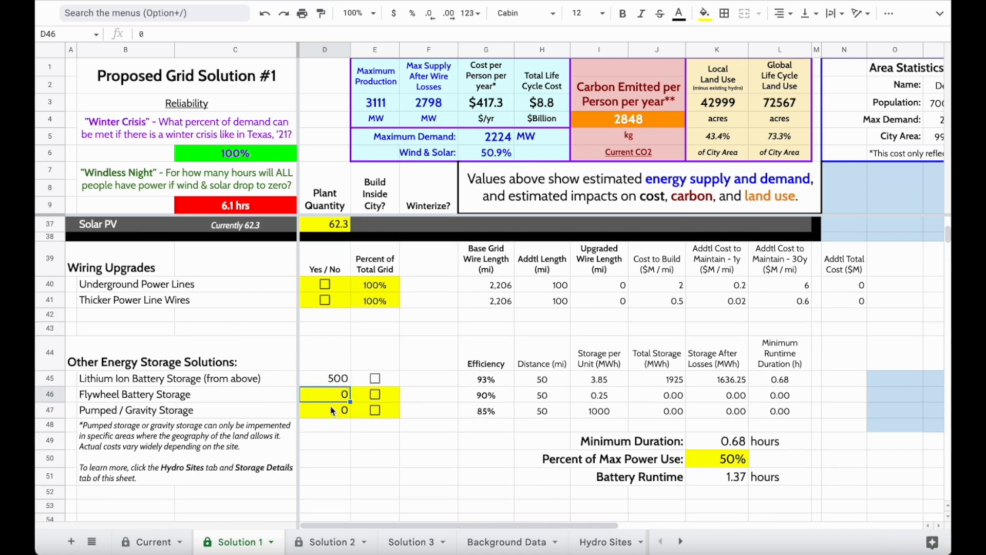
{"action": "left_click", "coordinate": [334, 410]}
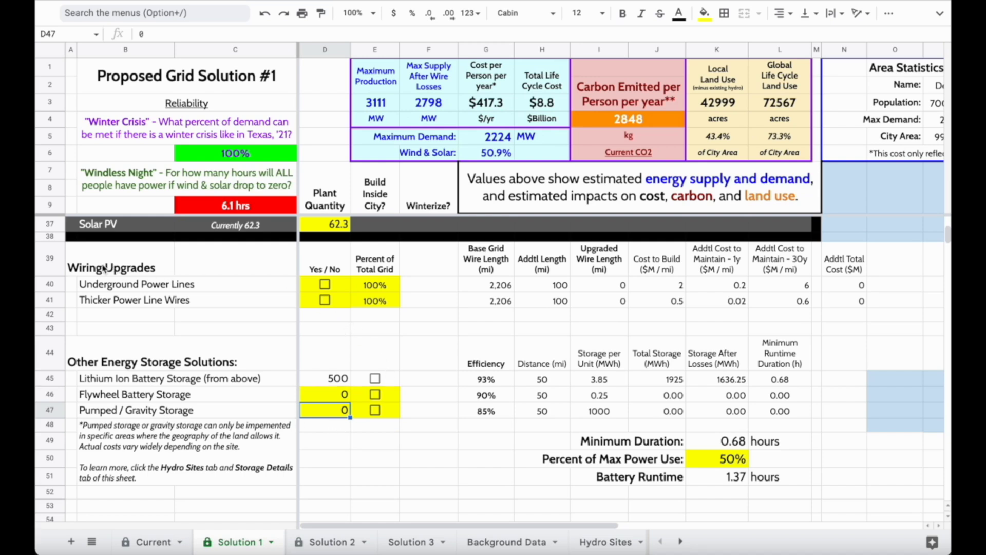
{"action": "left_click", "coordinate": [108, 304]}
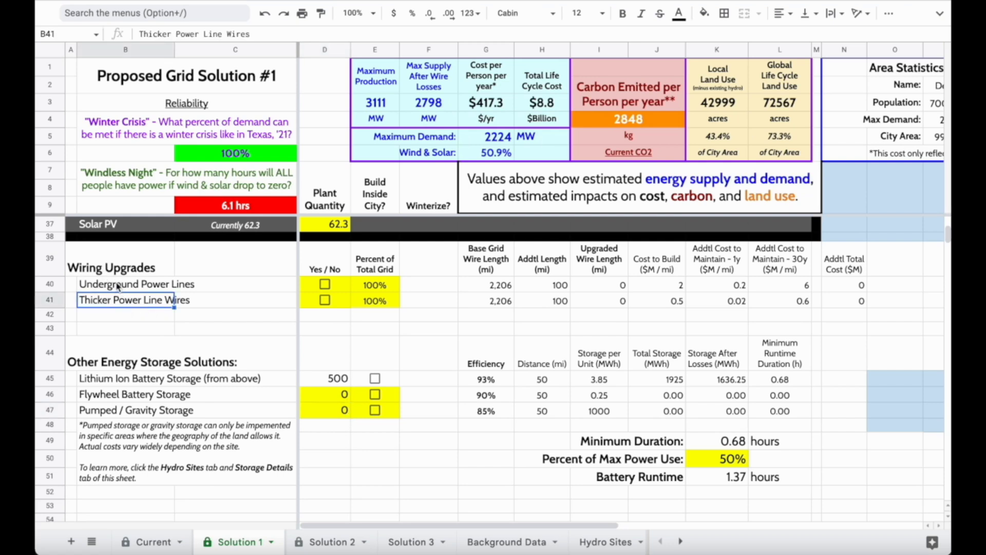
{"action": "left_click", "coordinate": [118, 286]}
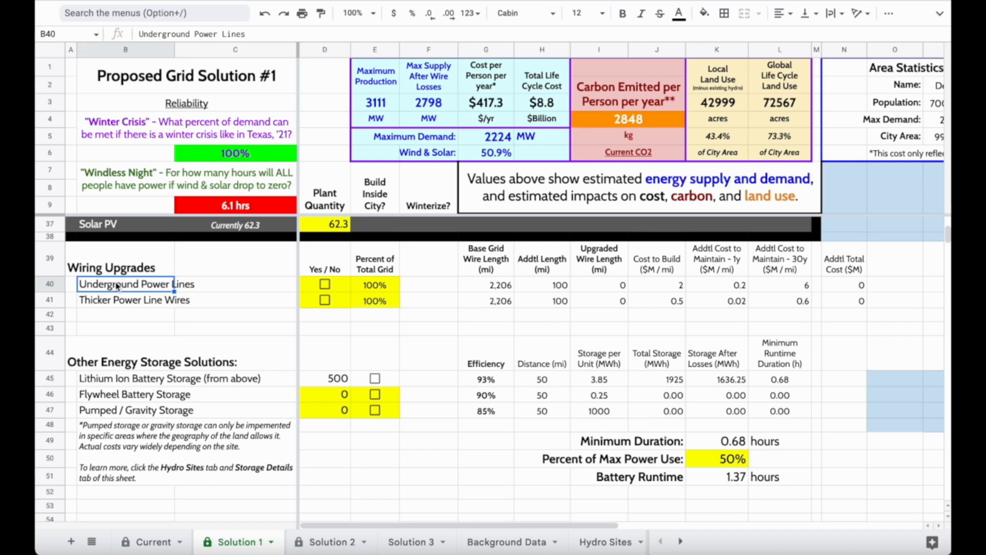
{"action": "scroll", "coordinate": [346, 329], "scroll_direction": "up", "scroll_amount": 10}
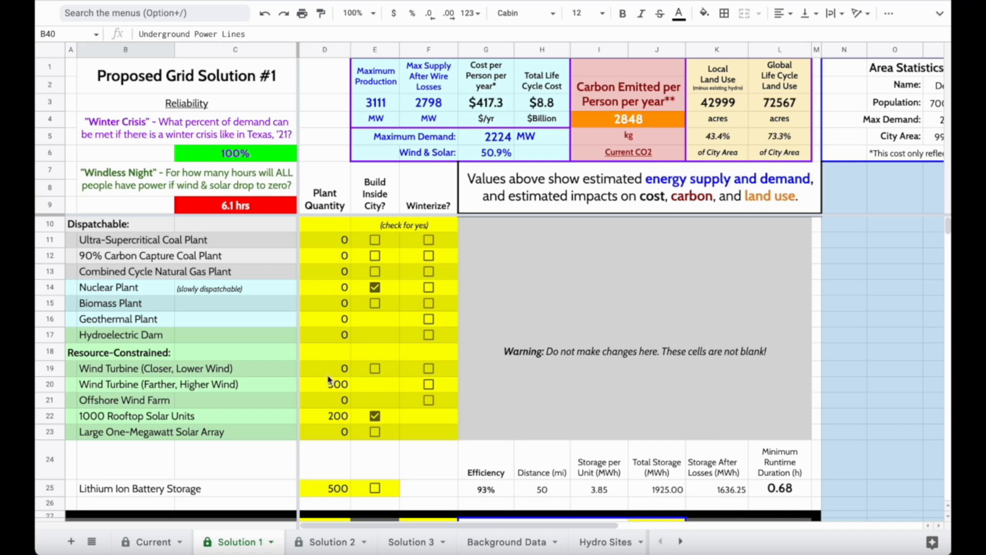
Step: Enter 2 ultra-supercritical coal plants in D11
{"action": "left_click", "coordinate": [332, 240]}
{"action": "type", "text": "2"}
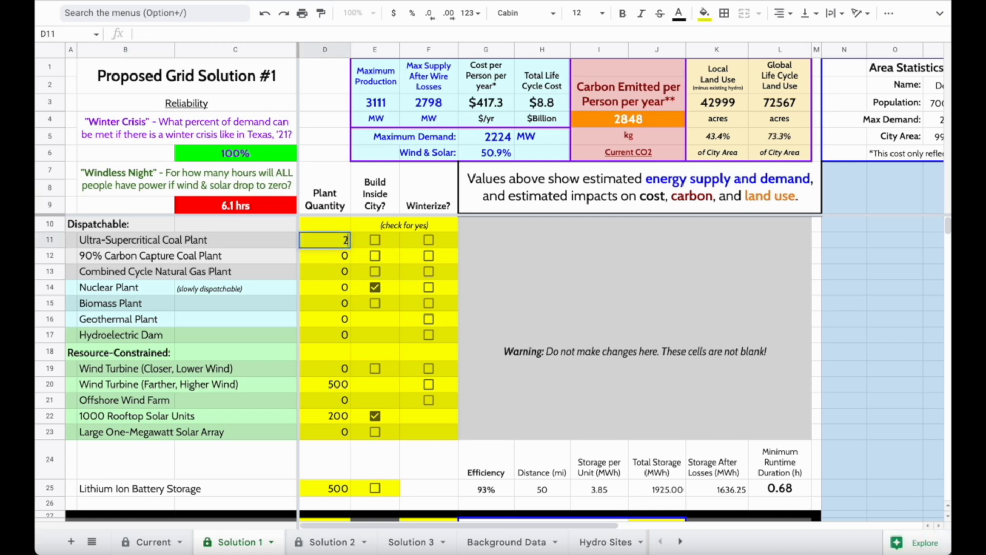
{"action": "key", "text": "Tab"}
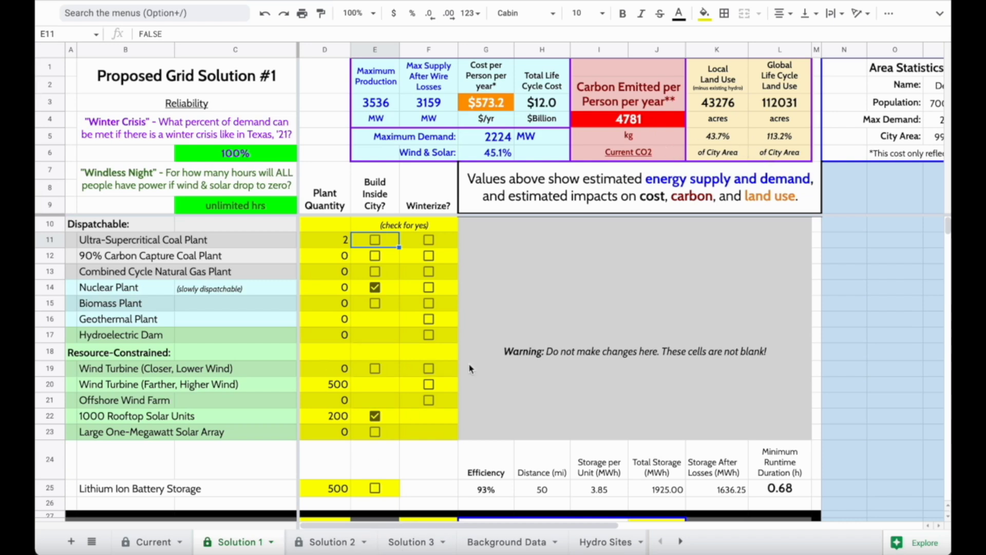
{"action": "left_click", "coordinate": [319, 549]}
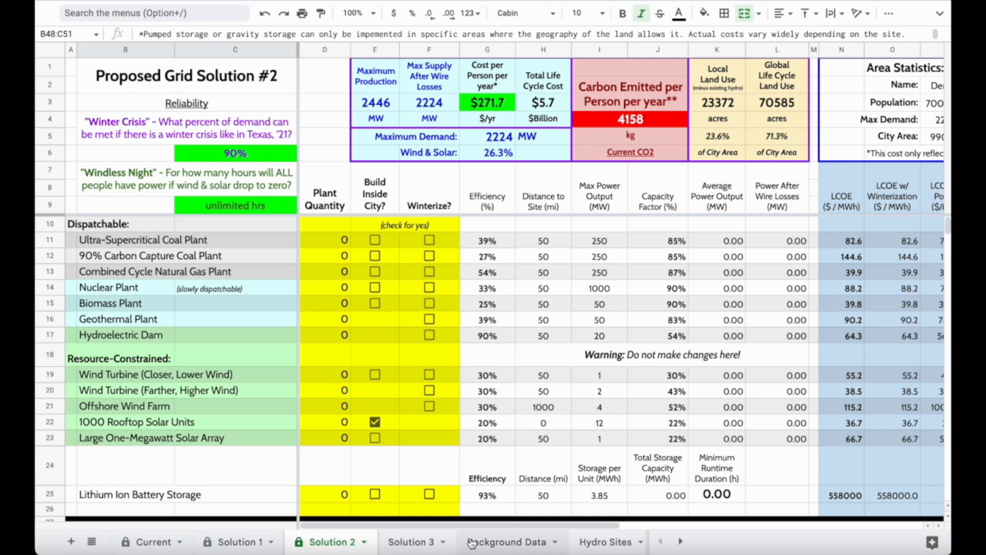
Step: Look through the Background Data sheet, then return to the Current sheet
{"action": "left_click", "coordinate": [493, 543]}
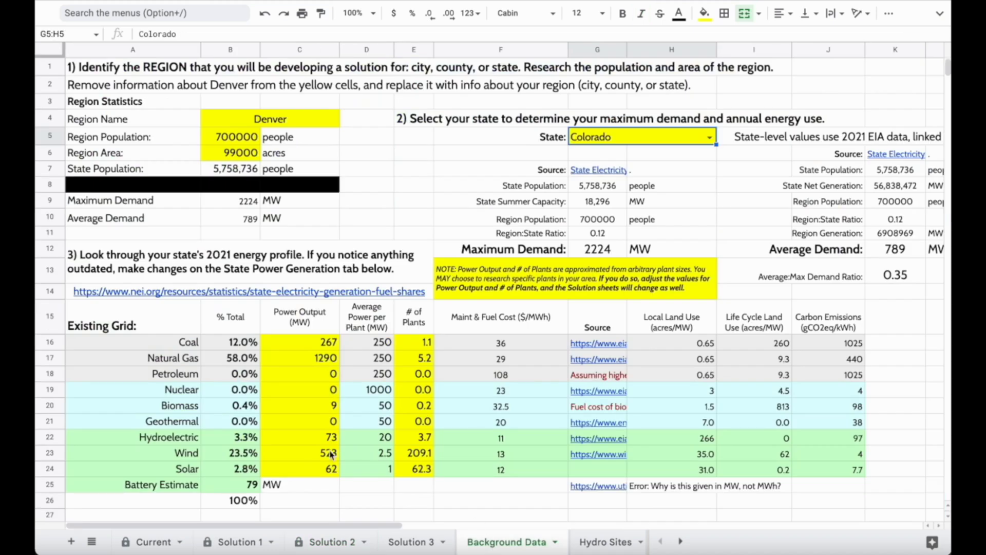
{"action": "scroll", "coordinate": [329, 454], "scroll_direction": "down", "scroll_amount": 5}
{"action": "scroll", "coordinate": [329, 455], "scroll_direction": "down", "scroll_amount": 8}
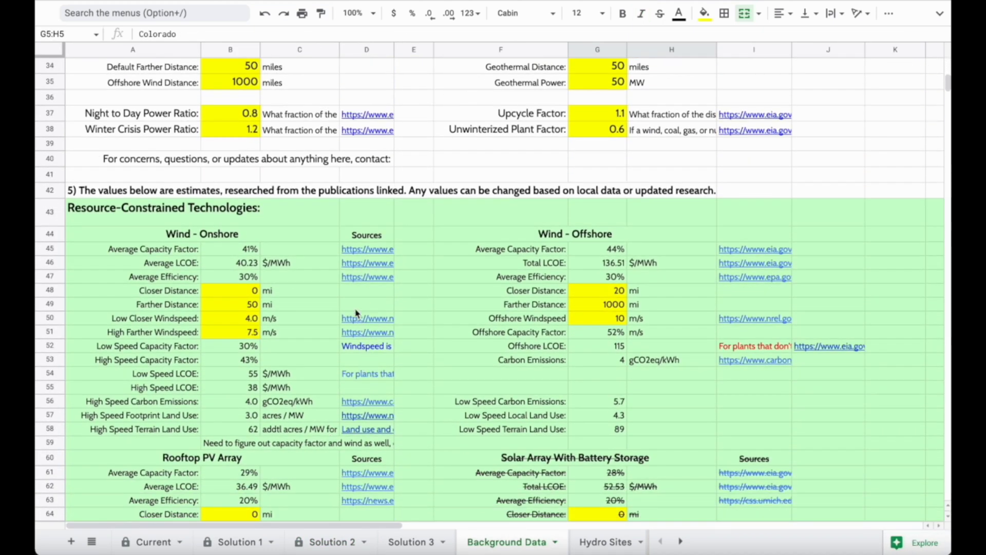
{"action": "scroll", "coordinate": [359, 446], "scroll_direction": "down", "scroll_amount": 2}
{"action": "scroll", "coordinate": [359, 447], "scroll_direction": "down", "scroll_amount": 2}
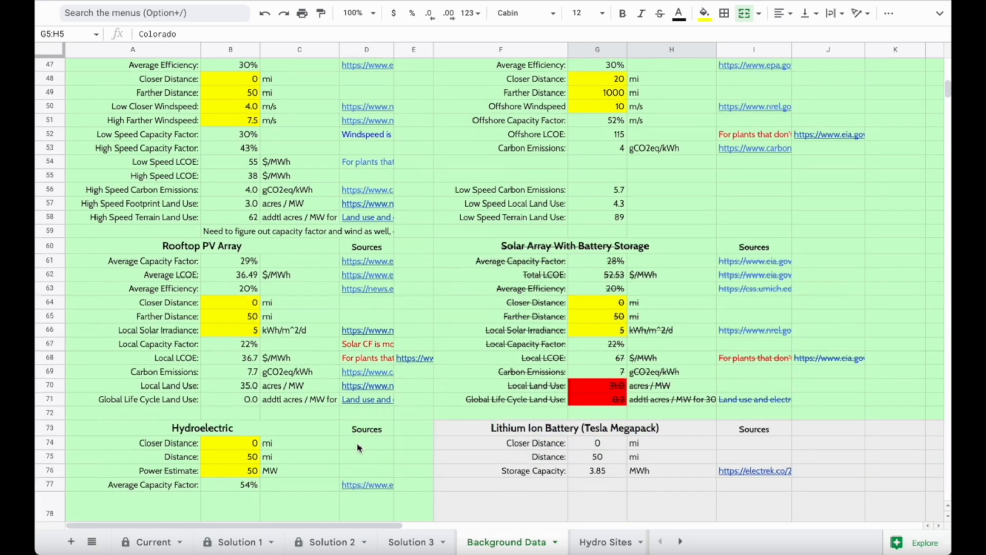
{"action": "scroll", "coordinate": [247, 480], "scroll_direction": "up", "scroll_amount": 15}
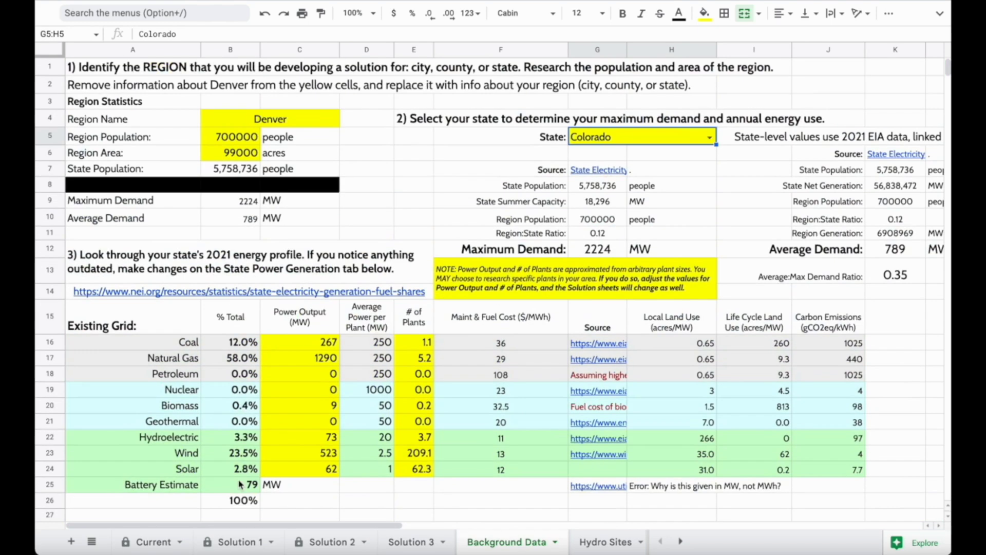
{"action": "left_click", "coordinate": [153, 542]}
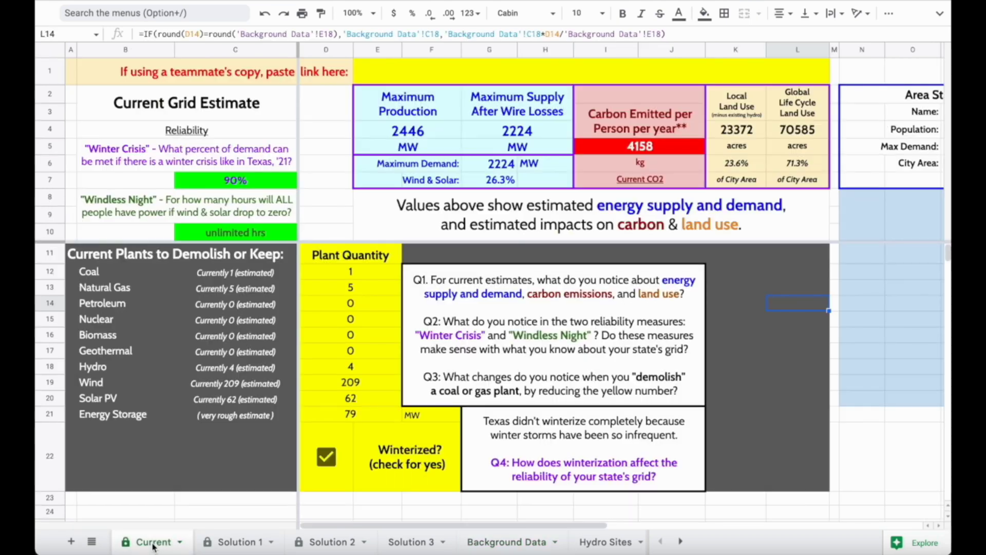